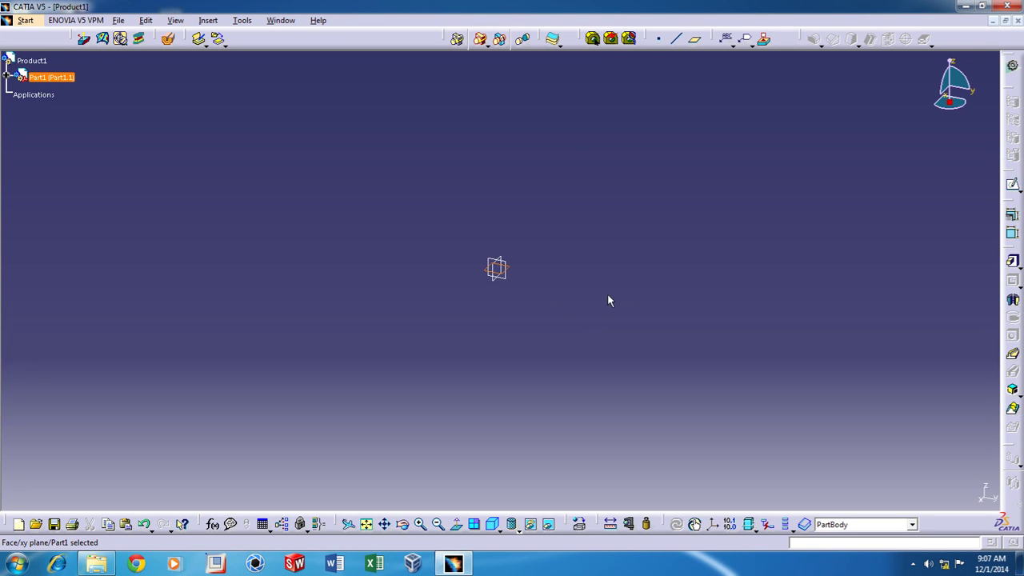
Open a new sketch on Part1's xy plane, showing an empty sketch grid.
{"action": "left_click", "coordinate": [594, 304]}
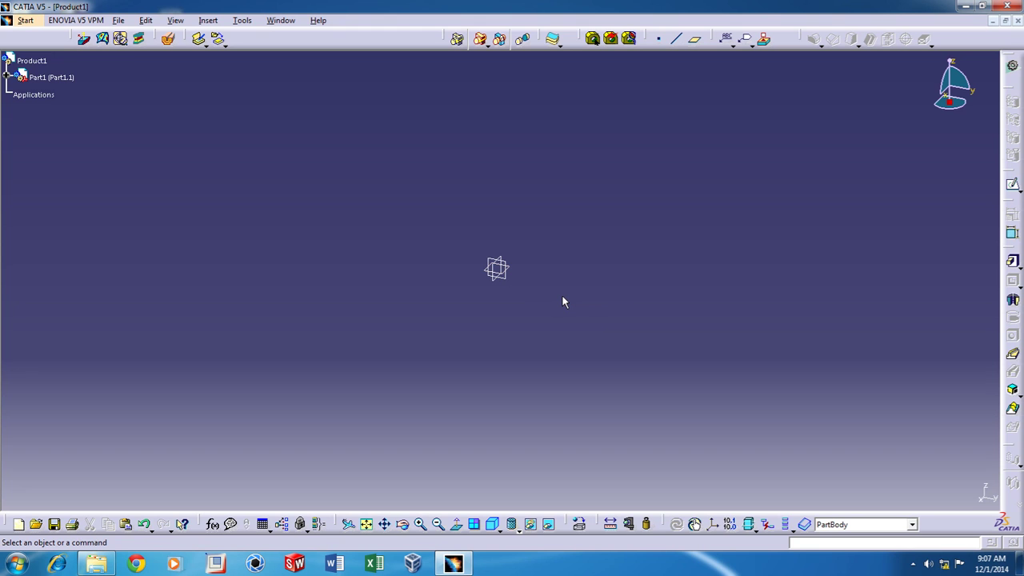
{"action": "left_click", "coordinate": [510, 271]}
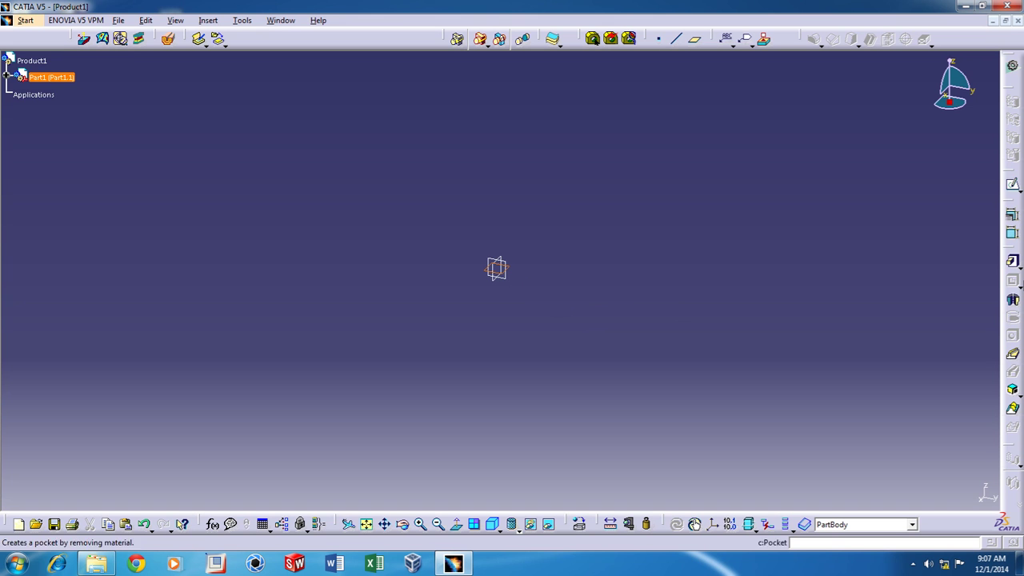
{"action": "left_click", "coordinate": [1012, 185]}
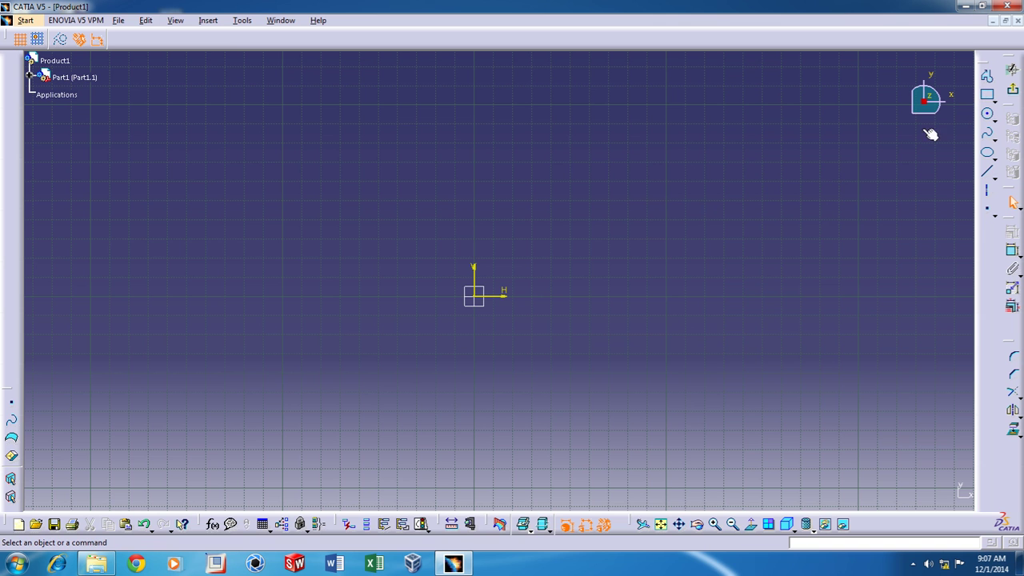
Draw two rectangles, one upper right and one upper left of the origin.
{"action": "left_click", "coordinate": [986, 97]}
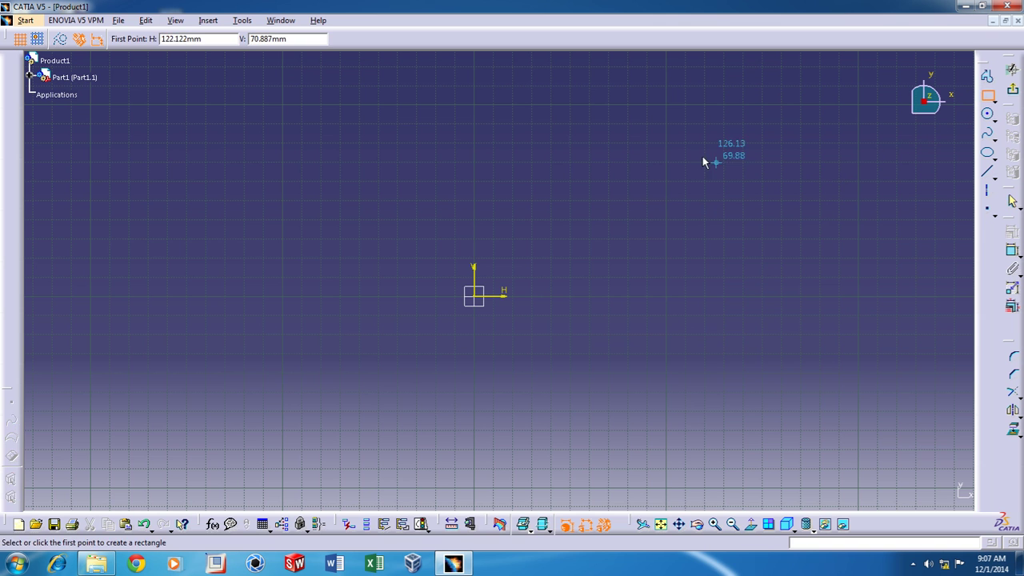
{"action": "left_click", "coordinate": [807, 124]}
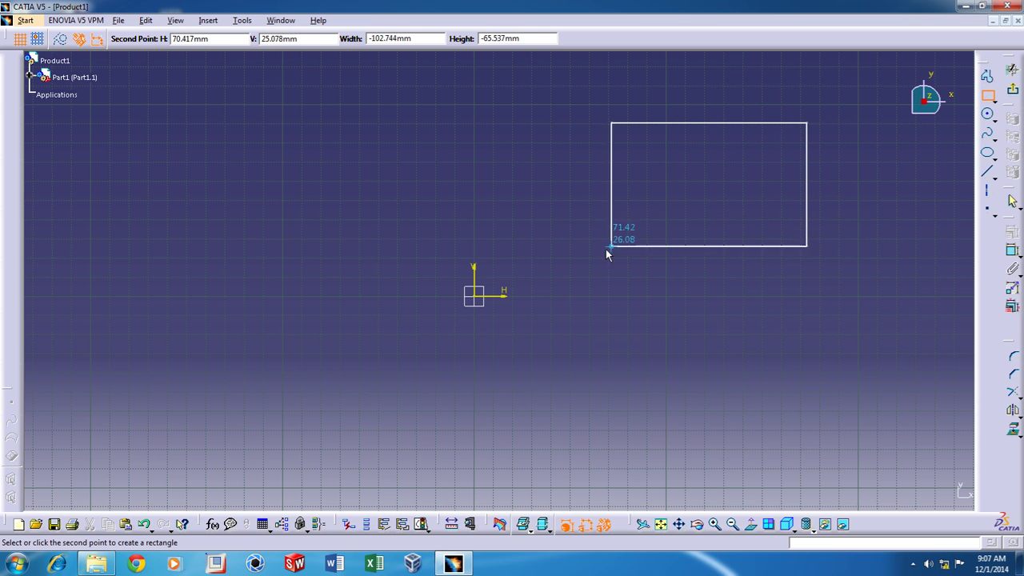
{"action": "left_click", "coordinate": [570, 234]}
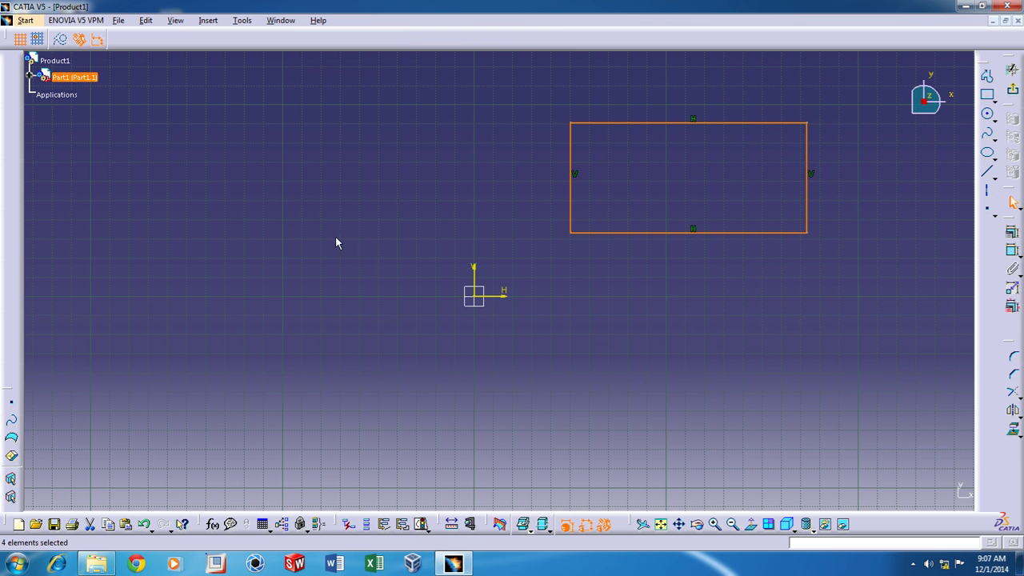
{"action": "left_click", "coordinate": [336, 189]}
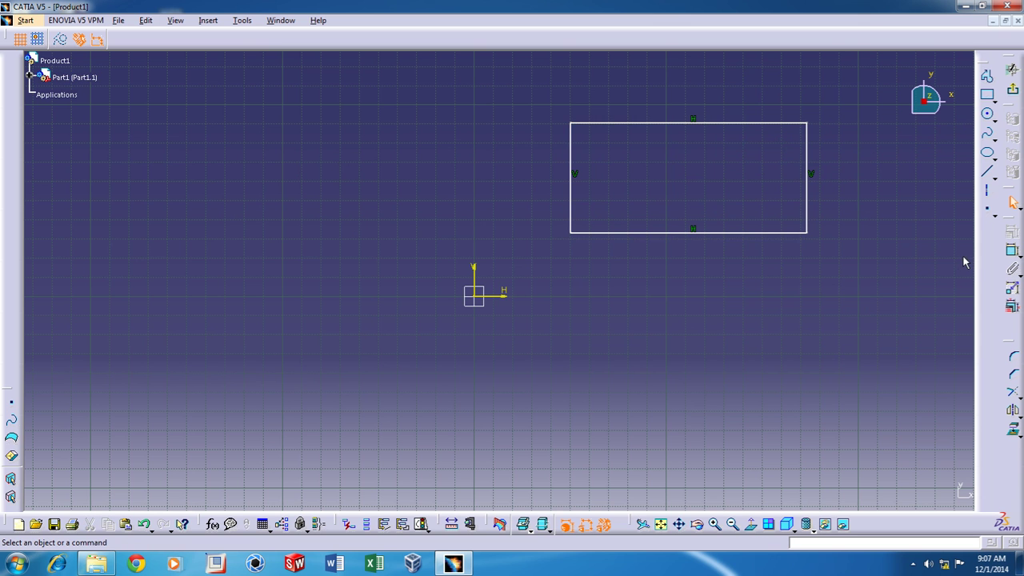
{"action": "left_click", "coordinate": [989, 96]}
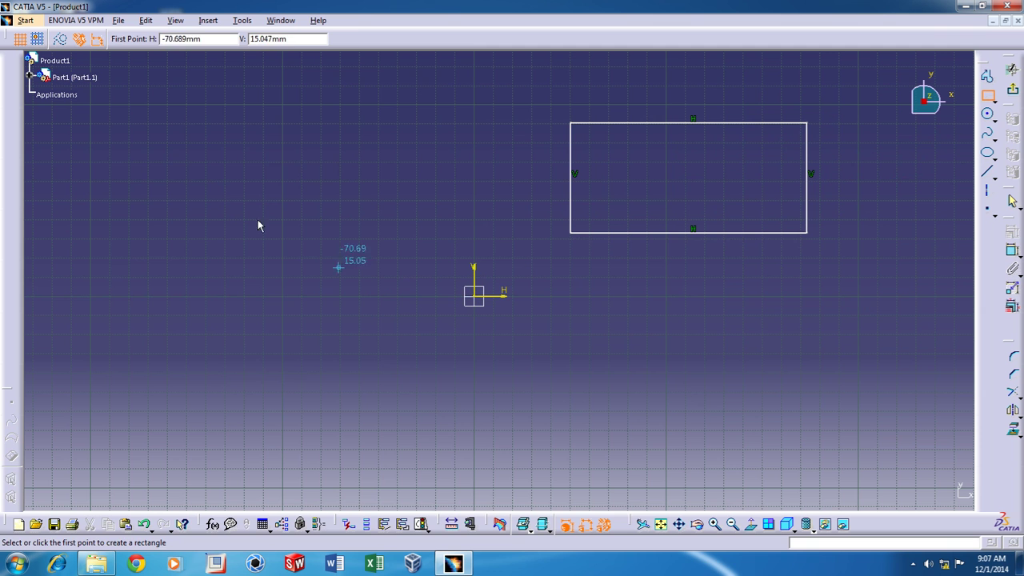
{"action": "left_click", "coordinate": [335, 148]}
{"action": "left_click", "coordinate": [177, 229]}
Draw three more rectangles left of, below and right of the origin, cancelling a sixth.
{"action": "left_click", "coordinate": [155, 310]}
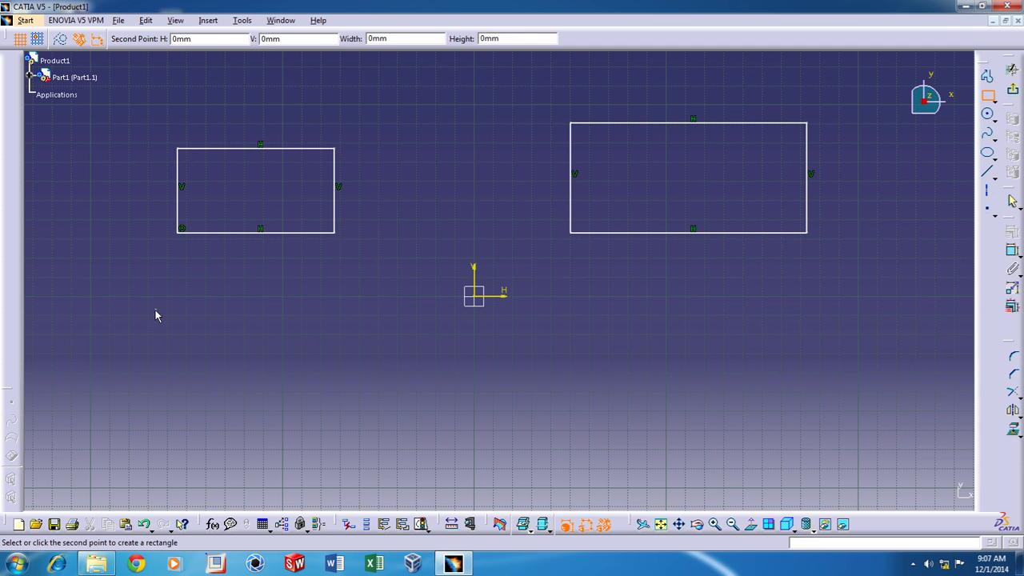
{"action": "left_click", "coordinate": [355, 419]}
{"action": "left_click", "coordinate": [508, 367]}
{"action": "left_click", "coordinate": [759, 438]}
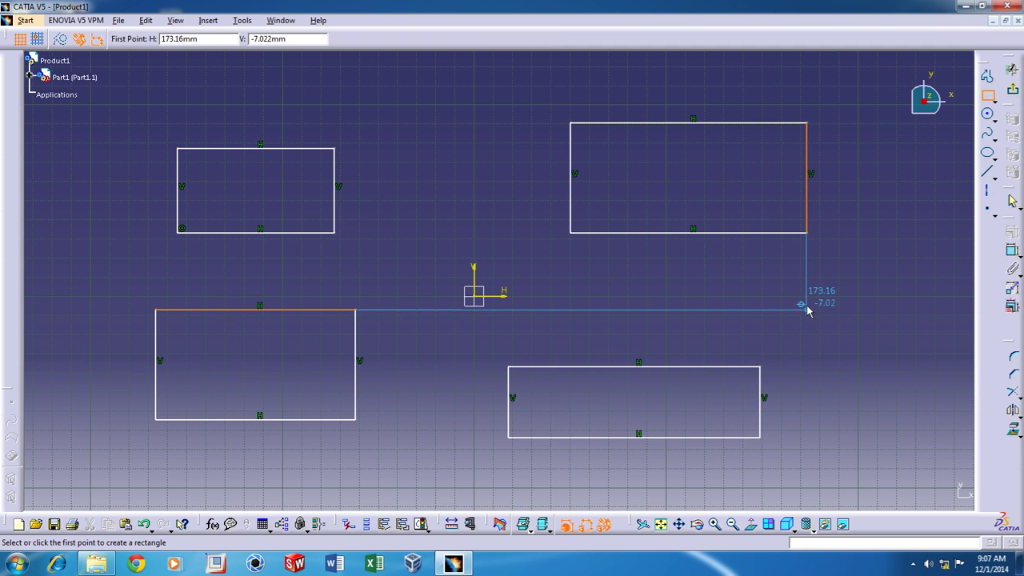
{"action": "left_click", "coordinate": [880, 282]}
{"action": "left_click", "coordinate": [797, 359]}
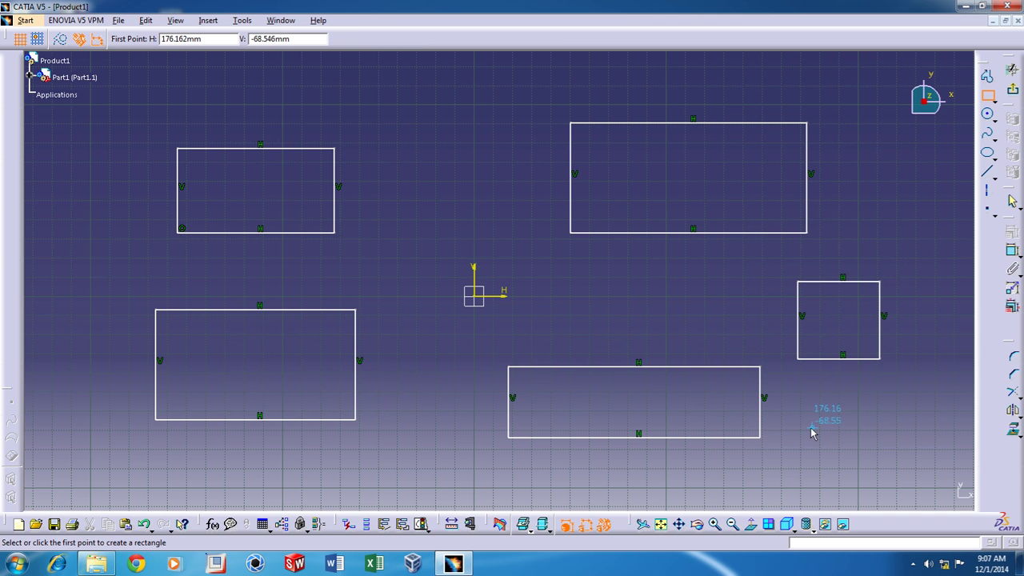
{"action": "left_click", "coordinate": [408, 98]}
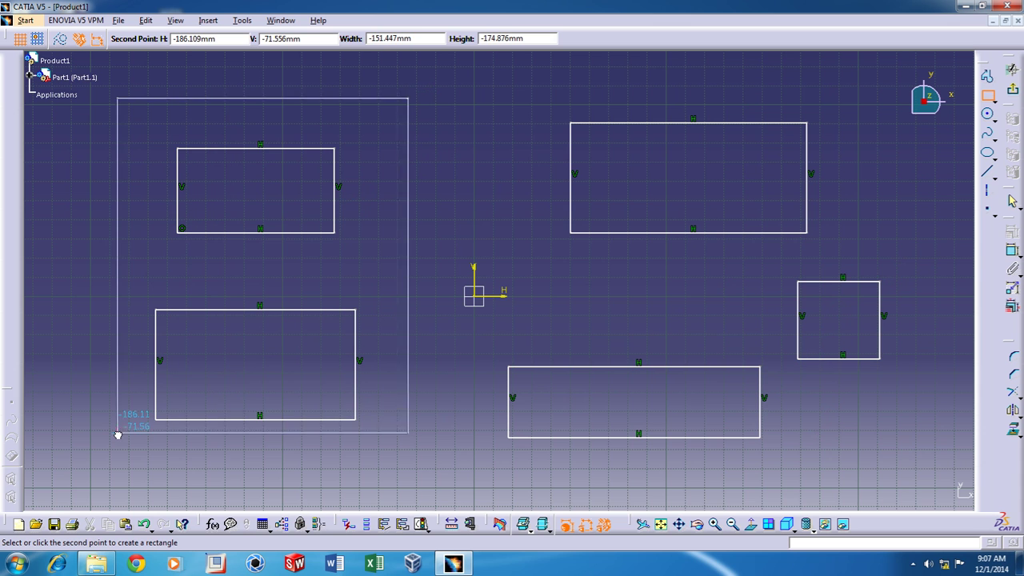
{"action": "key", "text": "Escape"}
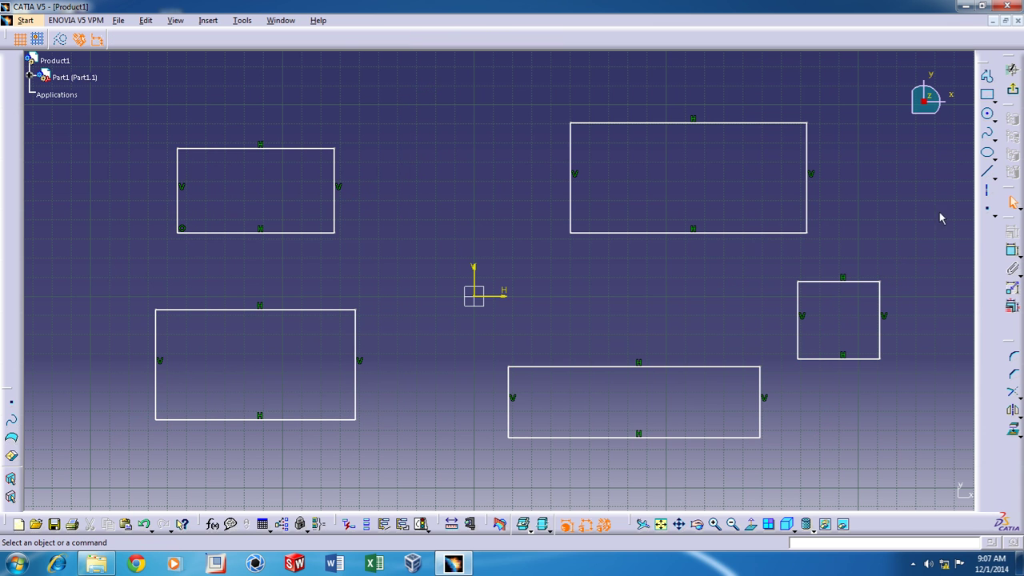
Delete the two left-hand rectangles and the lower-right and bottom rectangles.
{"action": "left_click_drag", "start_coordinate": [447, 119], "coordinate": [91, 462]}
{"action": "key", "text": "Delete"}
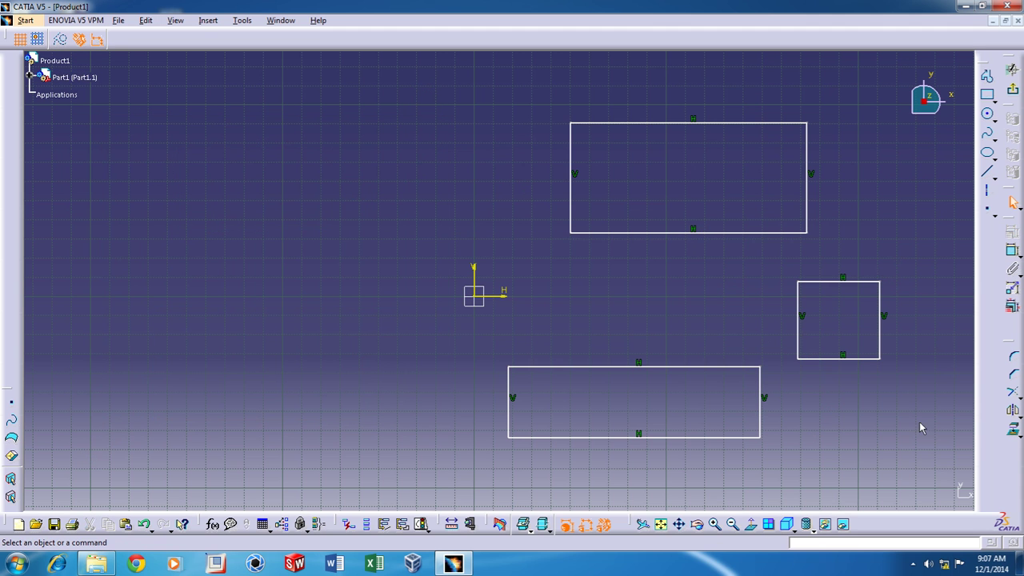
{"action": "left_click_drag", "start_coordinate": [845, 386], "coordinate": [450, 467]}
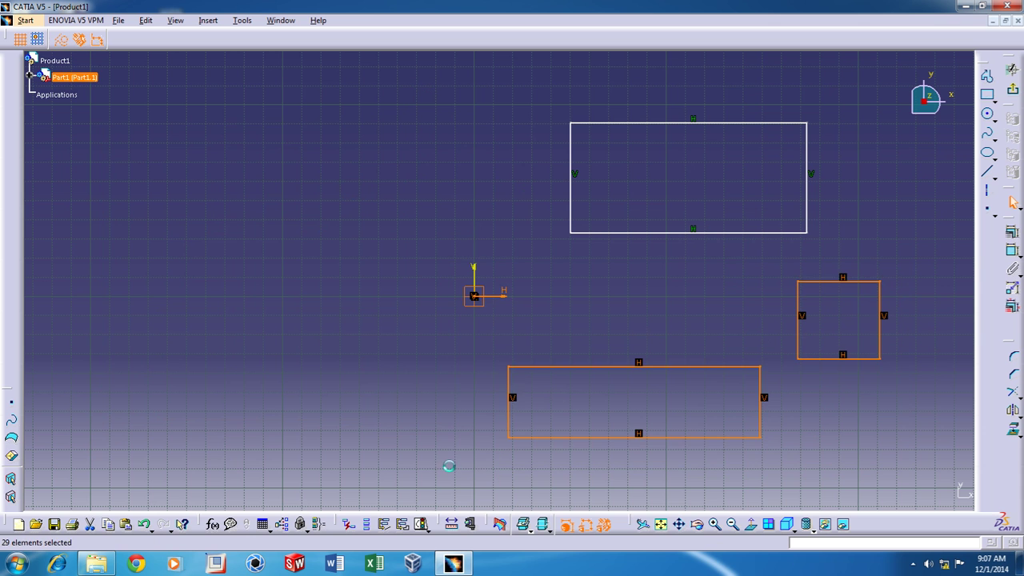
{"action": "key", "text": "Delete"}
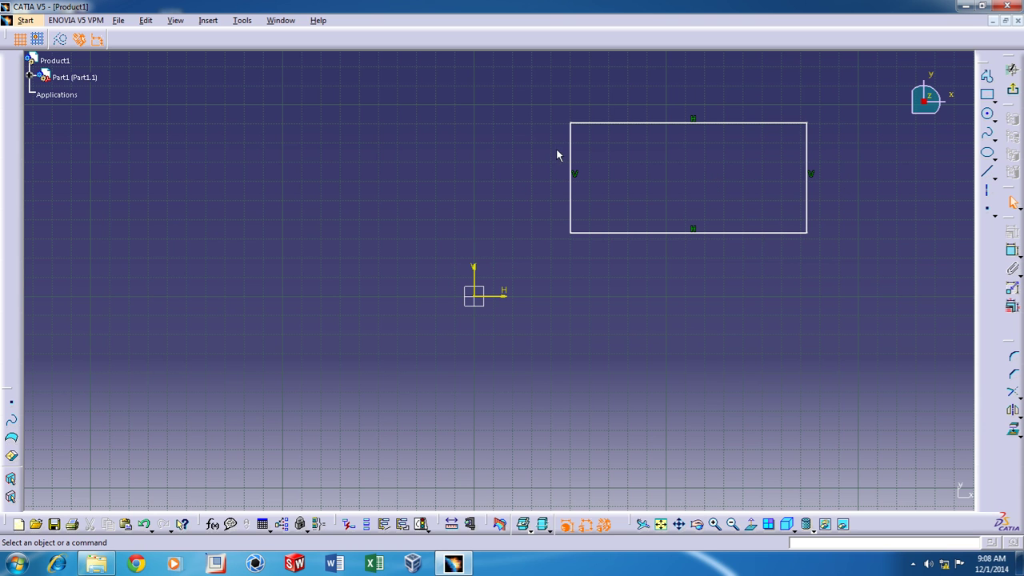
Stretch the remaining upper-right rectangle wider and taller by its left side and corner.
{"action": "left_click_drag", "start_coordinate": [571, 160], "coordinate": [434, 141]}
{"action": "mouse_move", "coordinate": [808, 221]}
{"action": "left_mouse_down"}
{"action": "mouse_move", "coordinate": [738, 296]}
{"action": "mouse_move", "coordinate": [655, 283]}
{"action": "mouse_move", "coordinate": [813, 237]}
{"action": "left_mouse_up"}
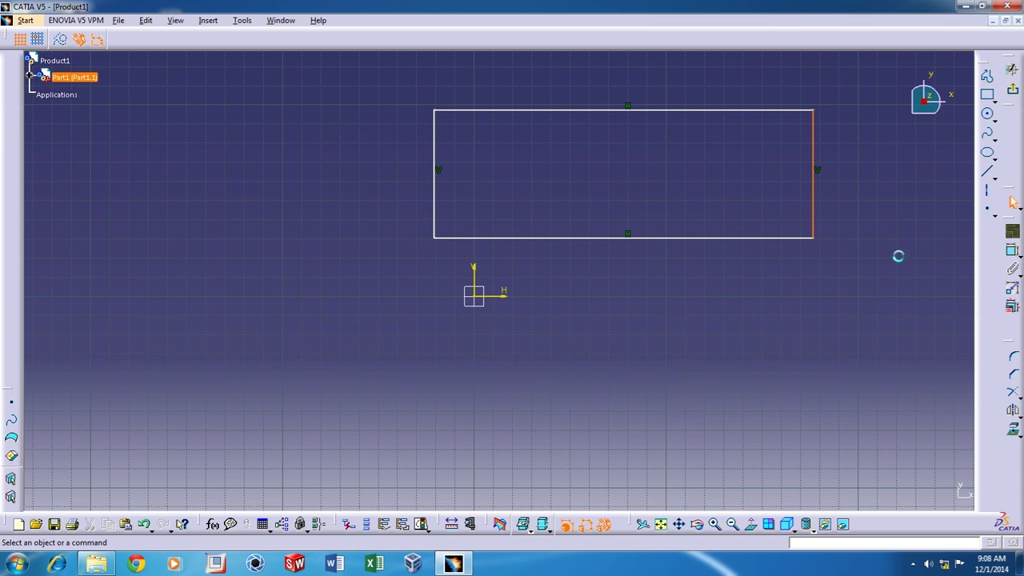
{"action": "left_click", "coordinate": [892, 262]}
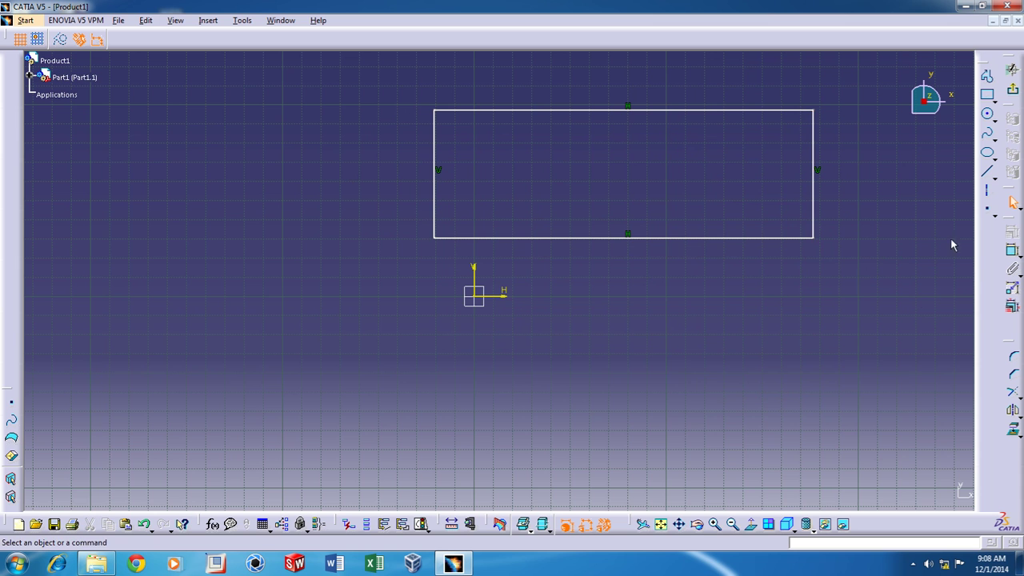
Dimension the rectangle's right edge as 66.874 height and top edge as 197.481 width.
{"action": "left_click", "coordinate": [1012, 272]}
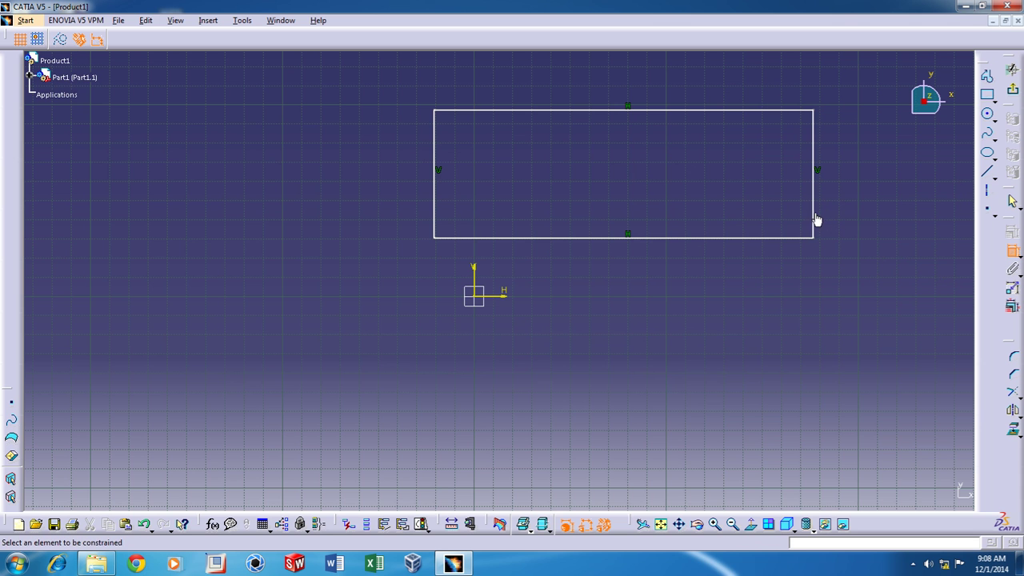
{"action": "left_click", "coordinate": [813, 217]}
{"action": "left_click", "coordinate": [865, 196]}
{"action": "left_click", "coordinate": [667, 110]}
{"action": "left_click", "coordinate": [653, 83]}
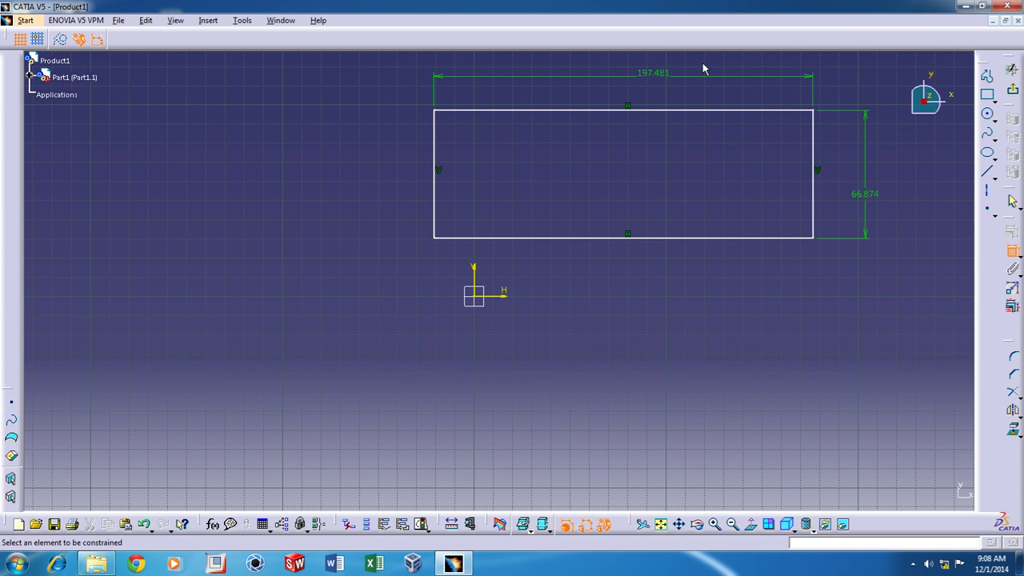
Reposition the dimensioned rectangle by dragging its lower-right corner.
{"action": "left_click_drag", "start_coordinate": [814, 237], "coordinate": [854, 216]}
{"action": "left_click", "coordinate": [810, 222]}
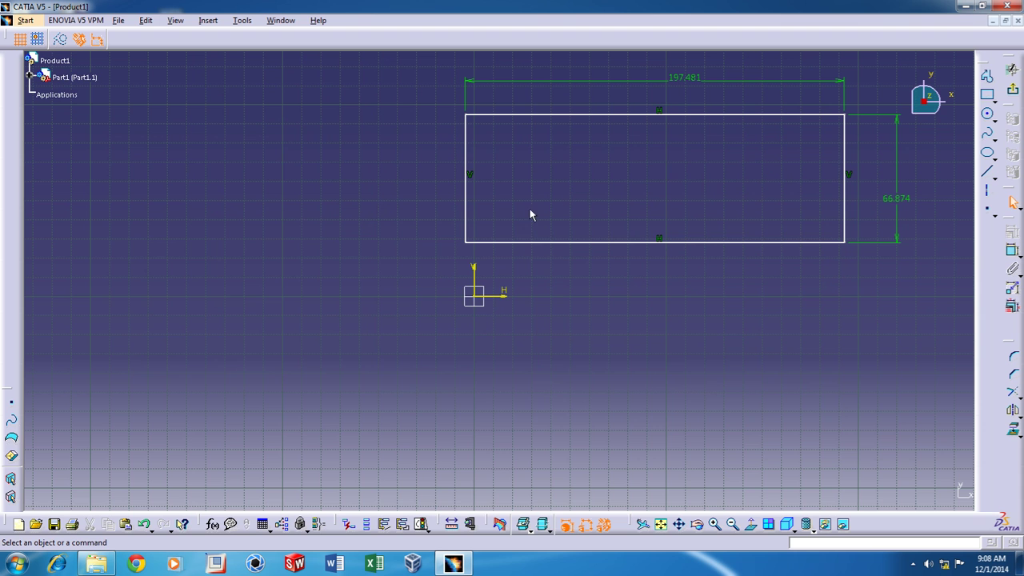
{"action": "left_click", "coordinate": [1011, 250]}
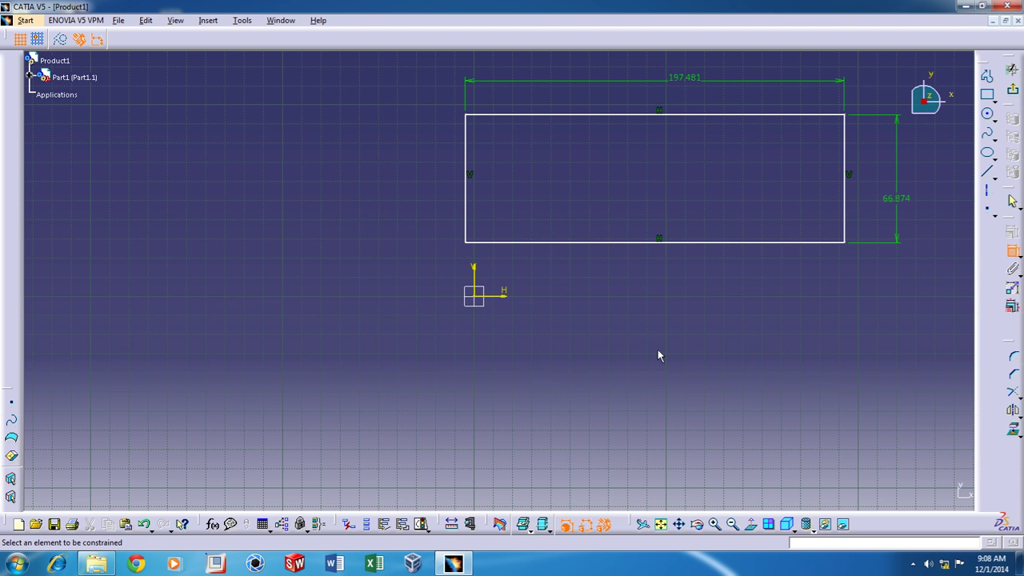
Make the rectangle's lower-left corner coincident with the sketch origin.
{"action": "left_click", "coordinate": [465, 247]}
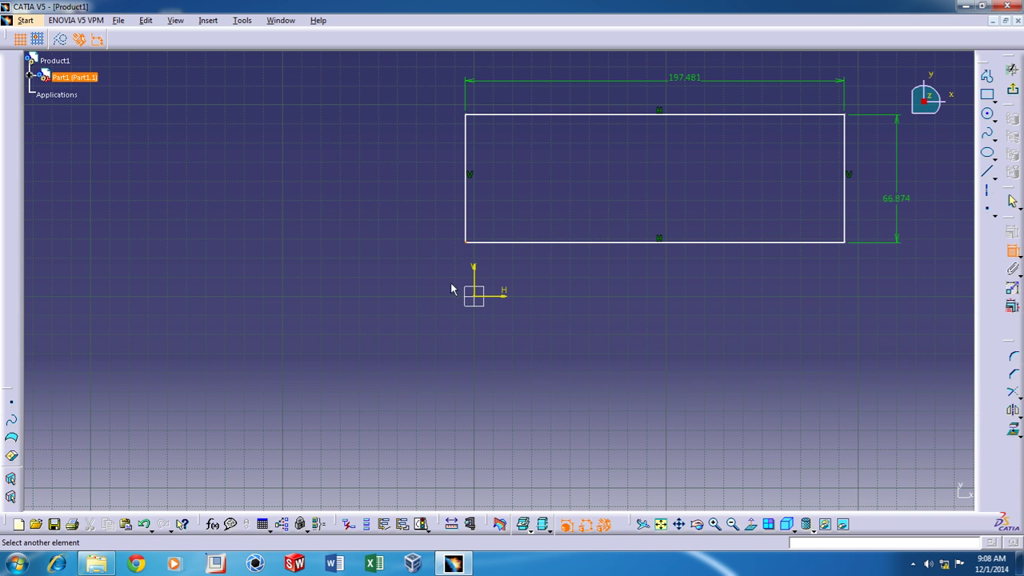
{"action": "left_click", "coordinate": [474, 296]}
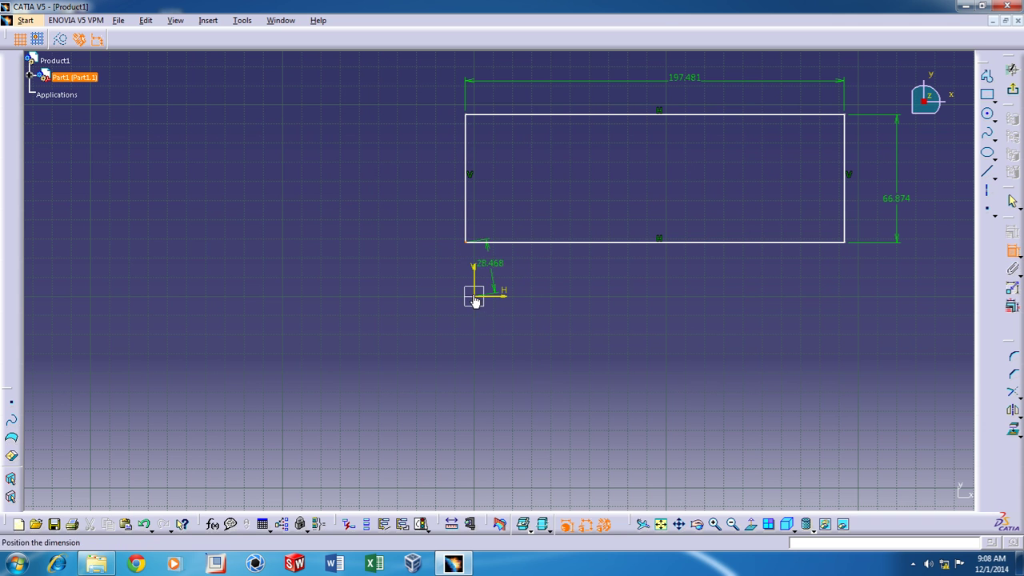
{"action": "right_click", "coordinate": [592, 277]}
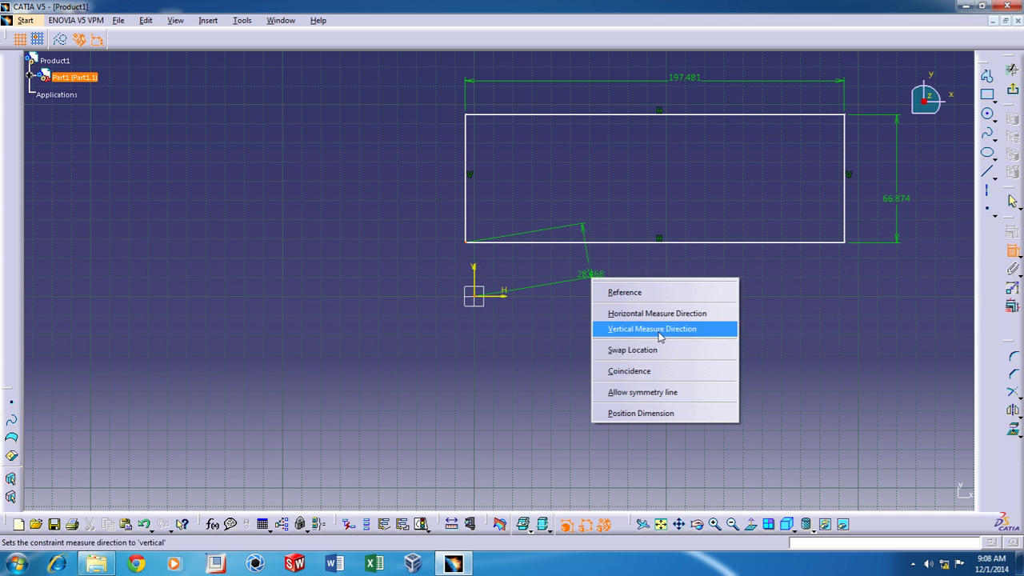
{"action": "left_click", "coordinate": [646, 372]}
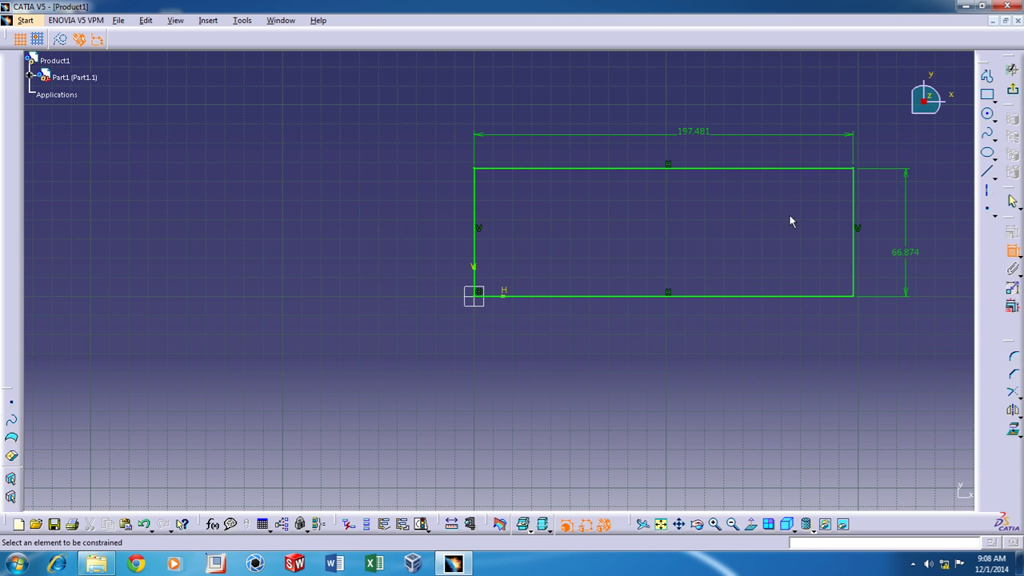
{"action": "left_click", "coordinate": [1012, 201]}
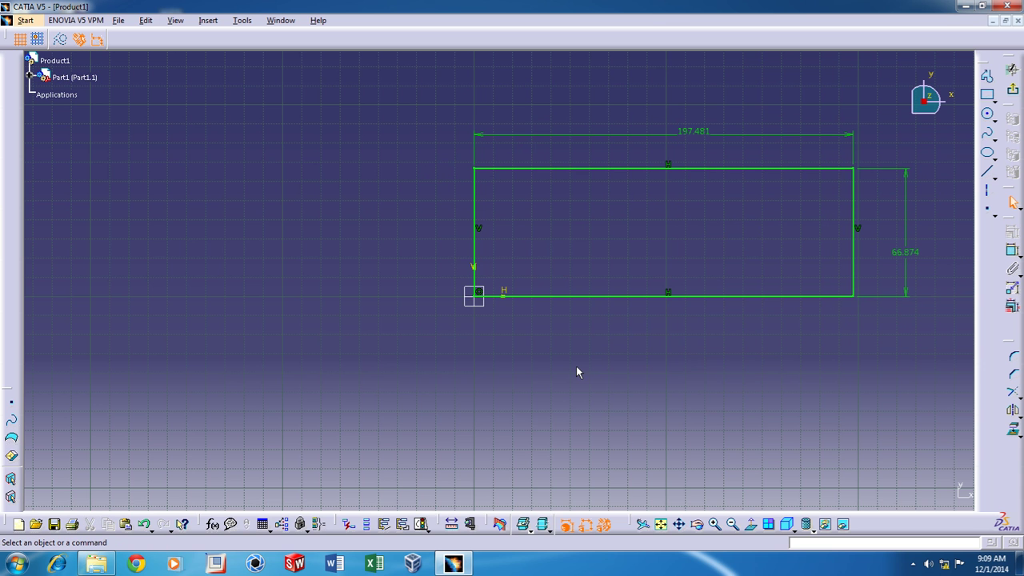
Undo the coincidence and draw an axis from the lower-left to the upper-right corner.
{"action": "key", "text": "ctrl+z"}
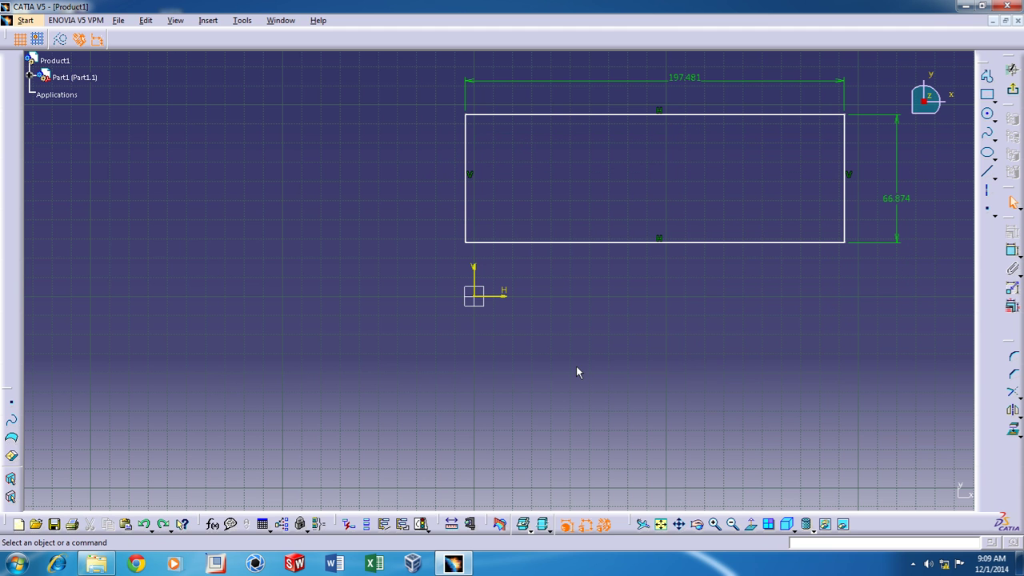
{"action": "left_click", "coordinate": [987, 193]}
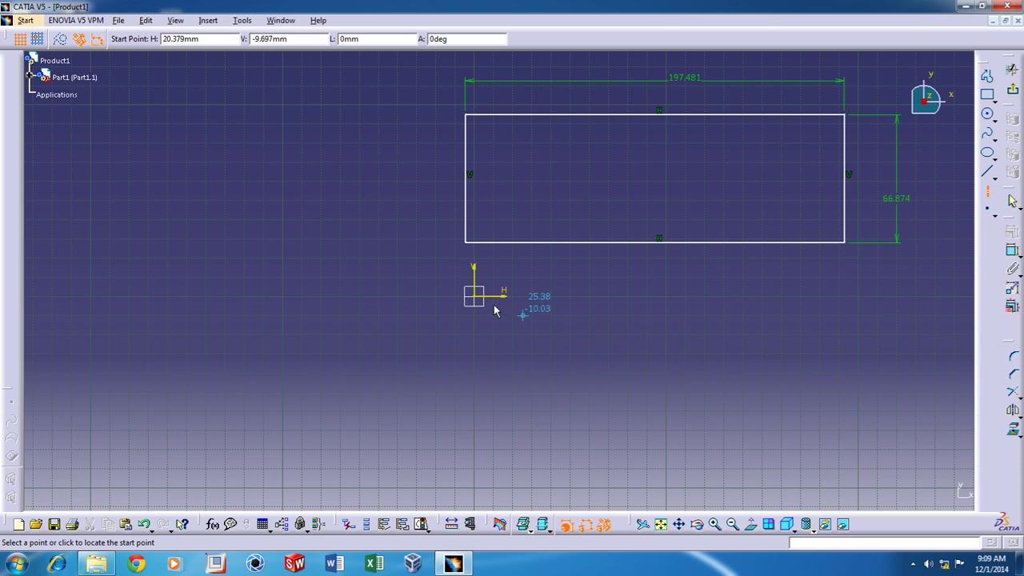
{"action": "left_click", "coordinate": [467, 242]}
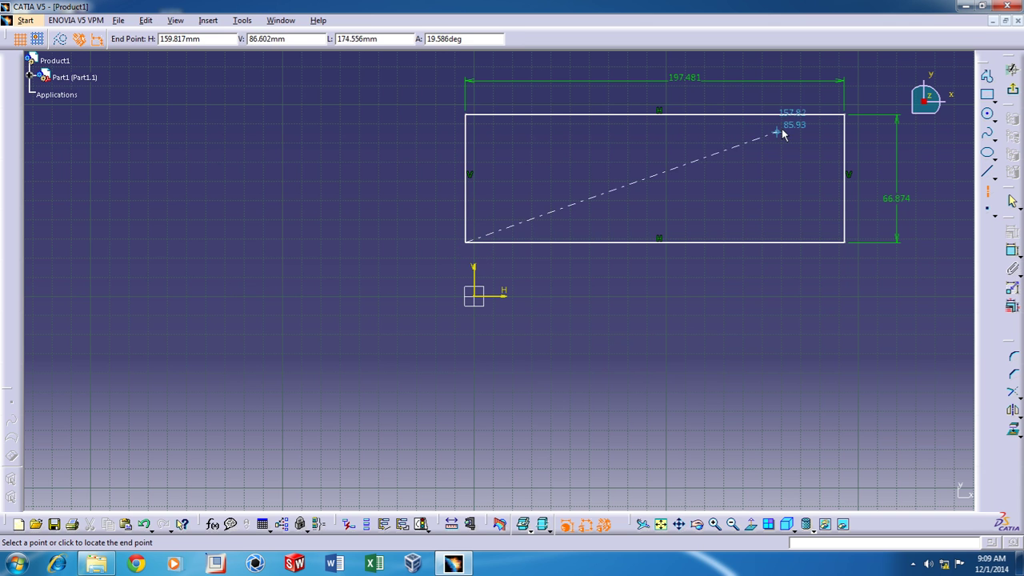
{"action": "left_click", "coordinate": [843, 115]}
{"action": "left_click", "coordinate": [783, 326]}
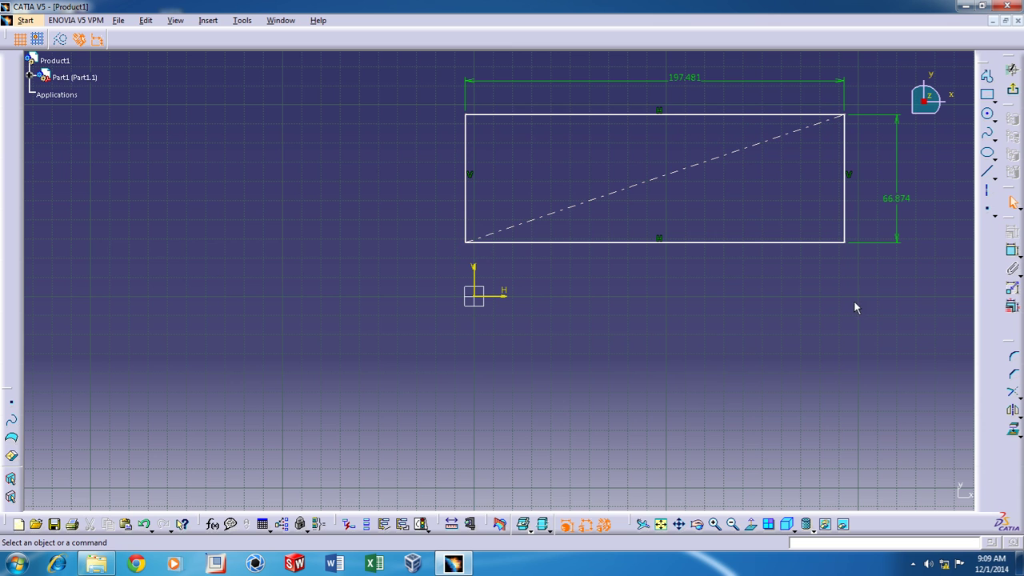
{"action": "left_click", "coordinate": [1012, 250]}
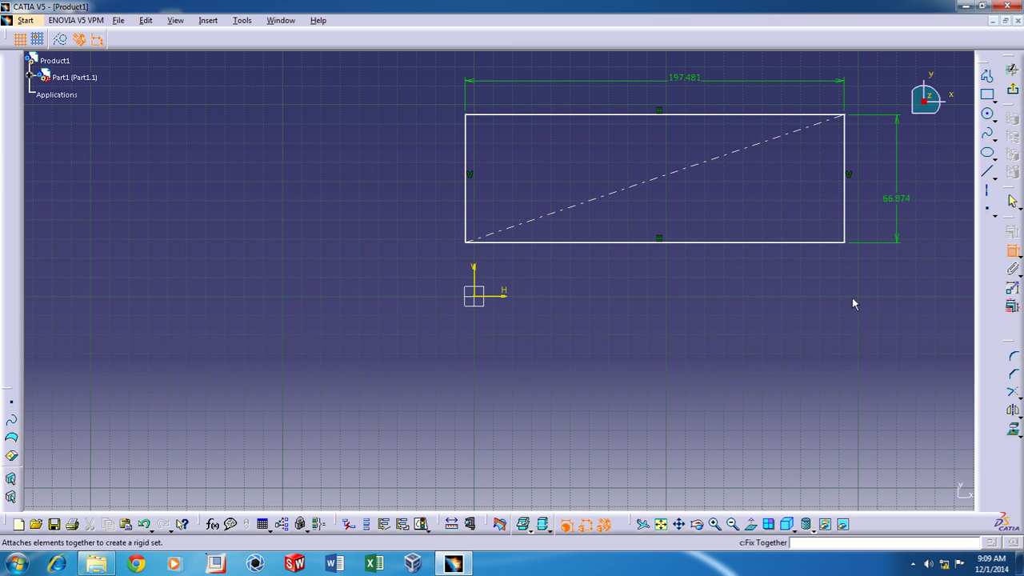
Apply a Midpoint constraint between the diagonal axis and the sketch origin.
{"action": "left_click", "coordinate": [662, 185]}
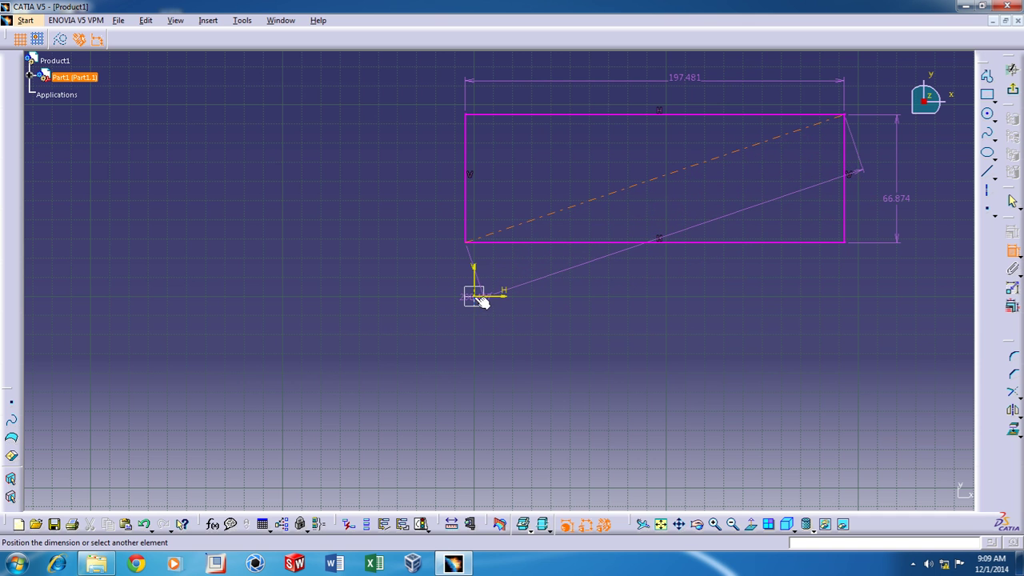
{"action": "left_click", "coordinate": [479, 299]}
{"action": "right_click", "coordinate": [641, 308]}
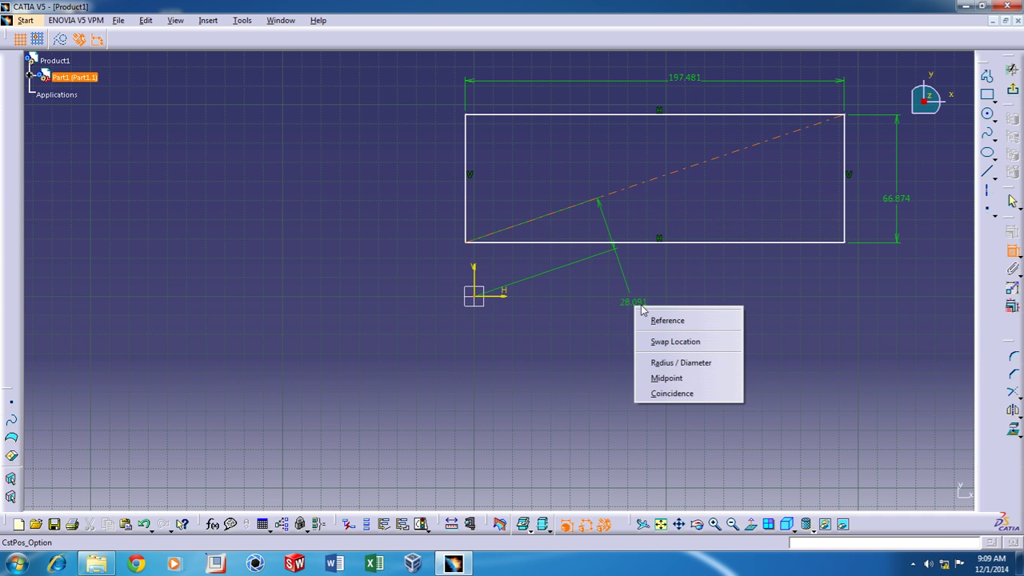
{"action": "left_click", "coordinate": [666, 378]}
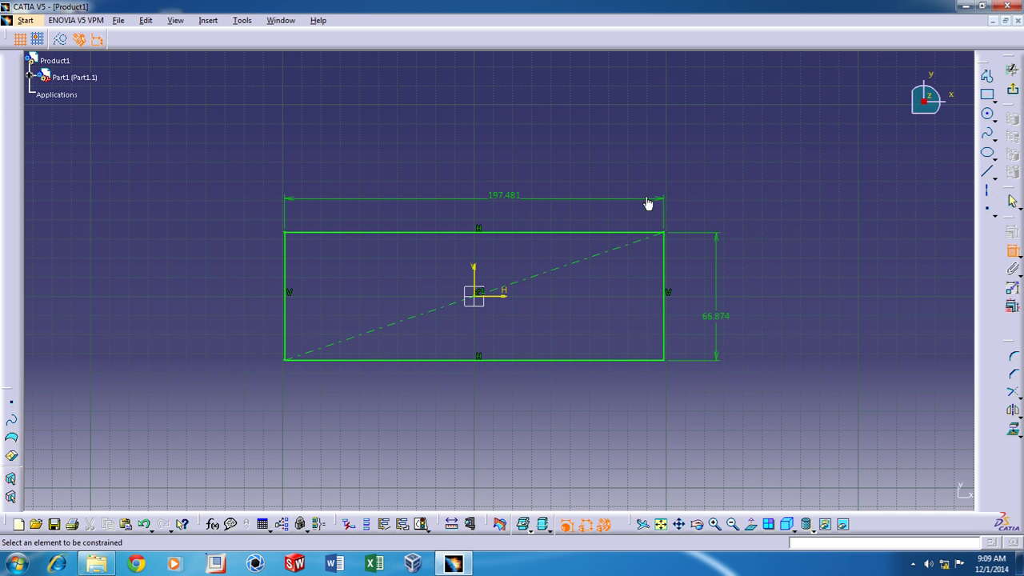